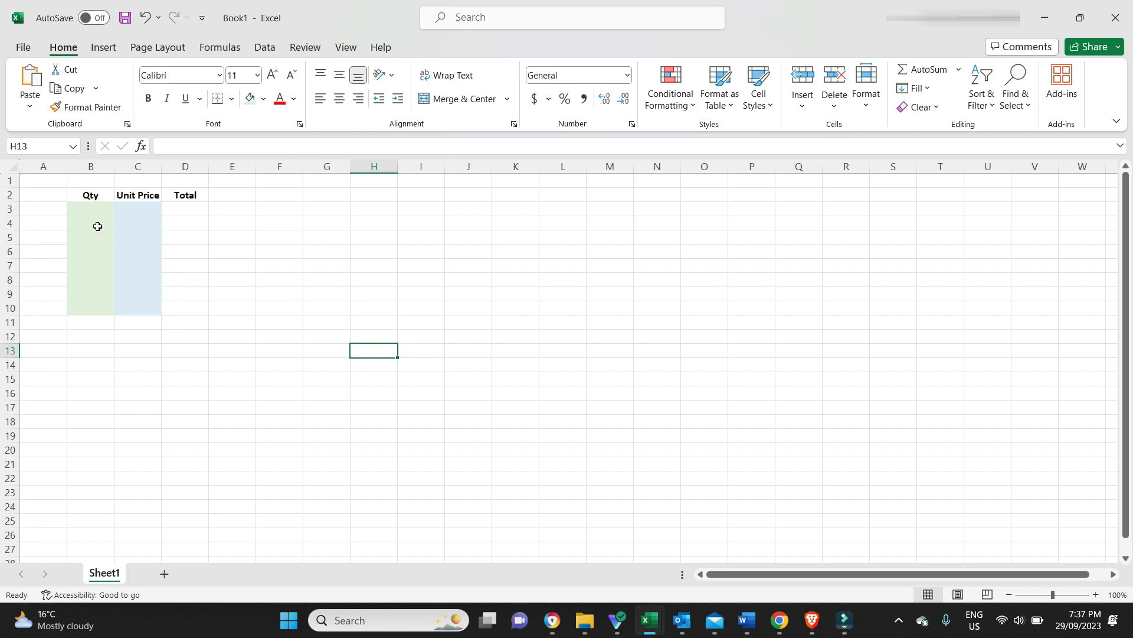
left_click_drag(84, 208, 98, 304)
left_click_drag(147, 207, 151, 313)
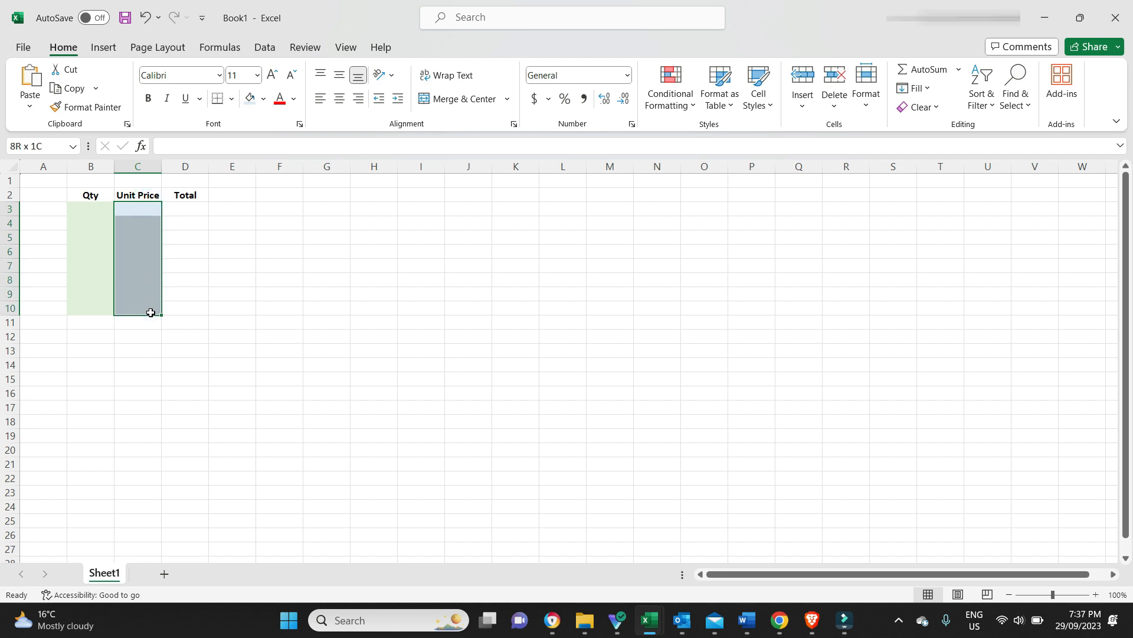
left_click_drag(91, 207, 132, 307)
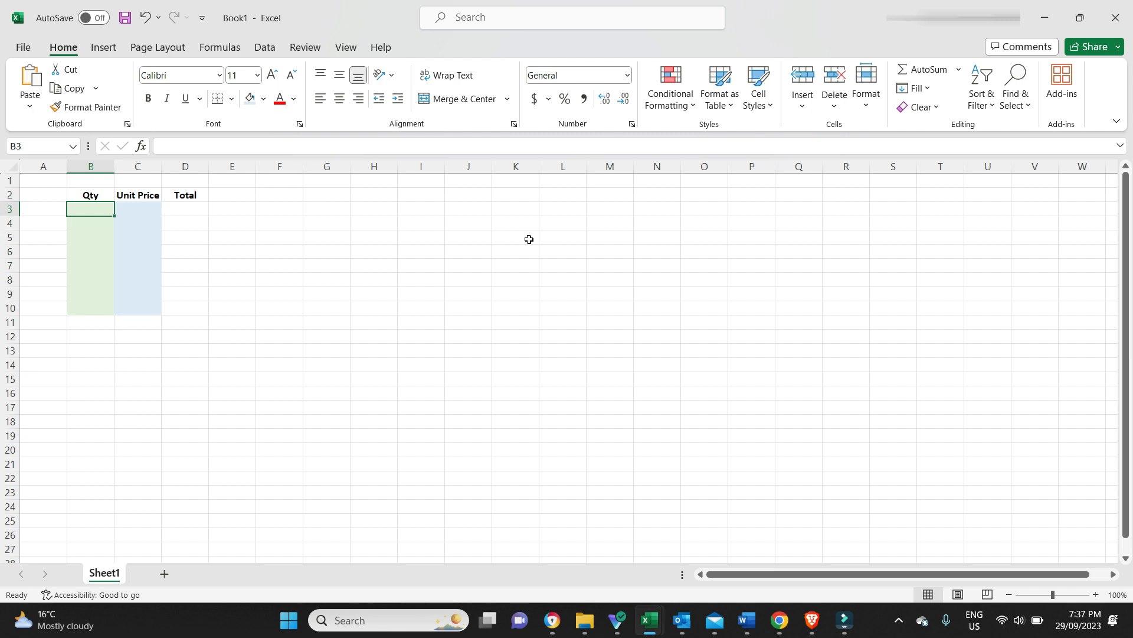
Enter quantity 2 with unit price 50 in row 3, and quantity 7 with unit price 10 in row 4
type("2")
key("Tab")
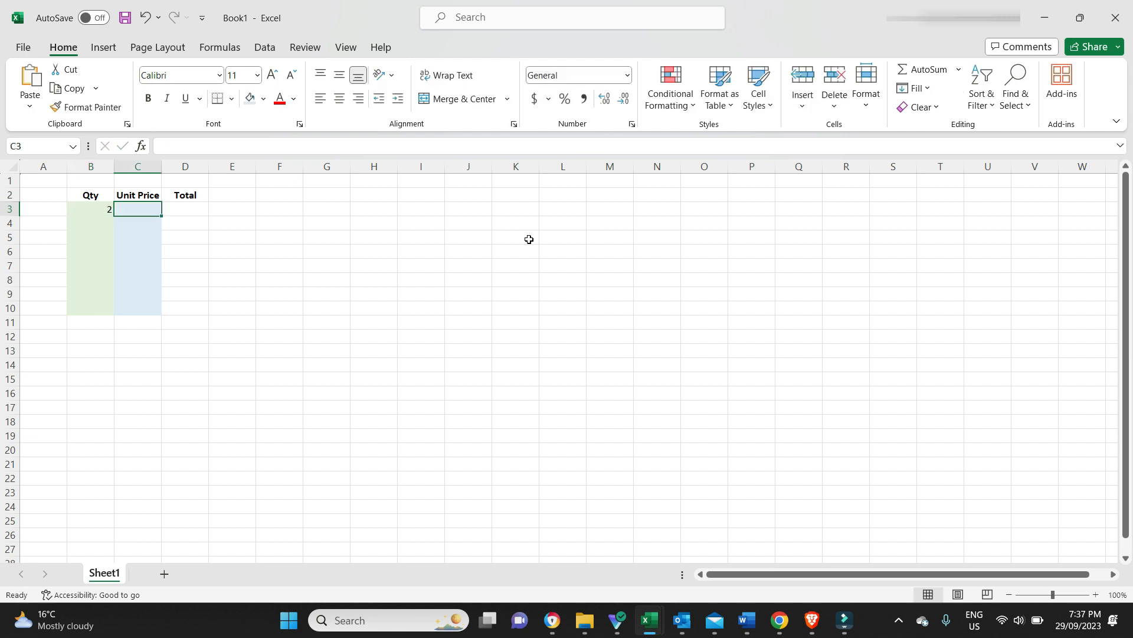
type("50")
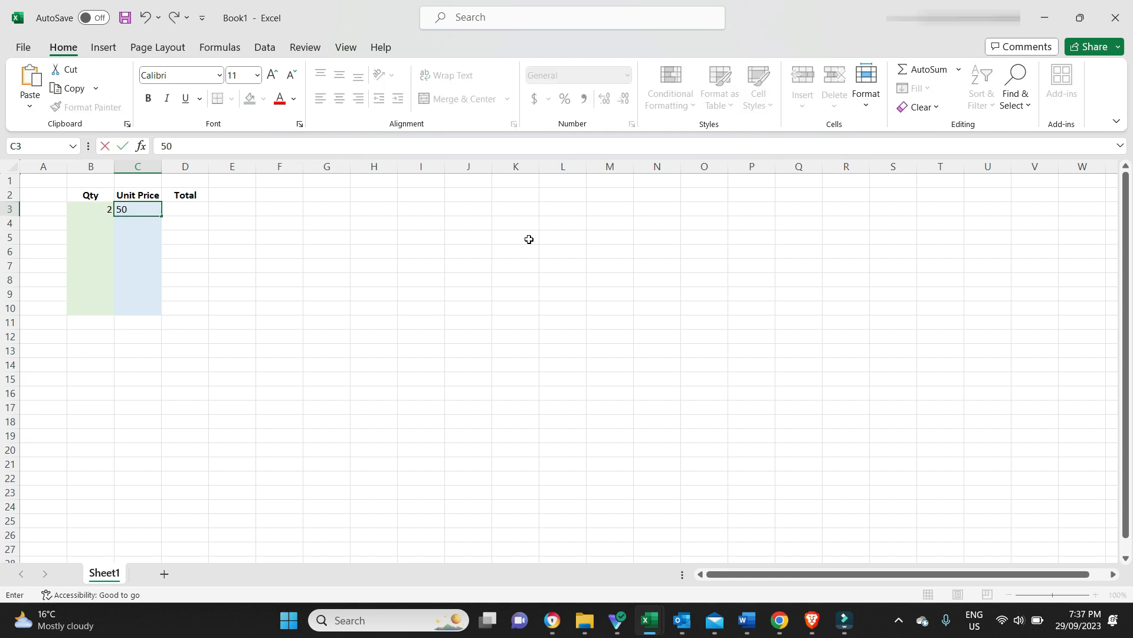
key("Return")
type("7")
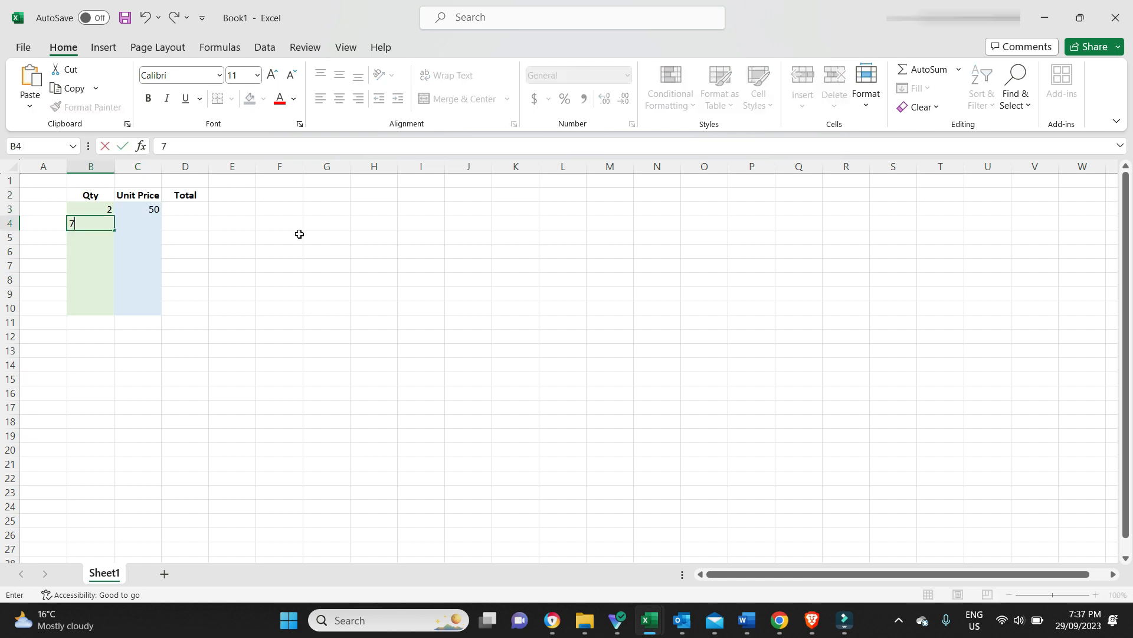
key("Tab")
type("10")
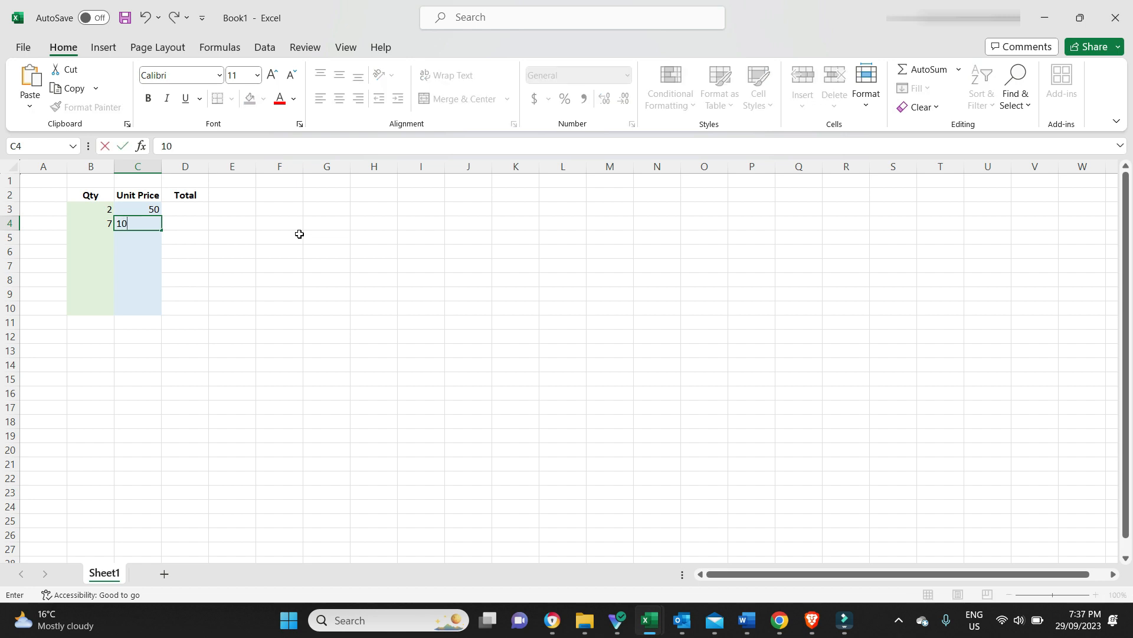
key("Tab")
Calculate the total in D3 with the formula =B3*C3 and fill it down through D10
key("Up")
type("=")
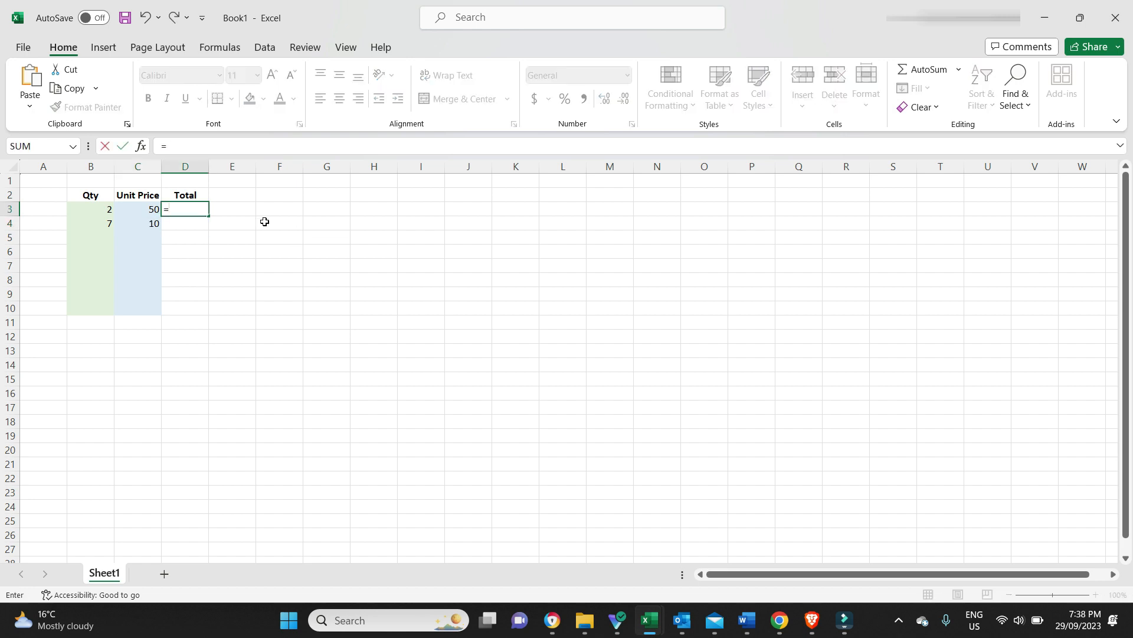
left_click(84, 209)
type("*")
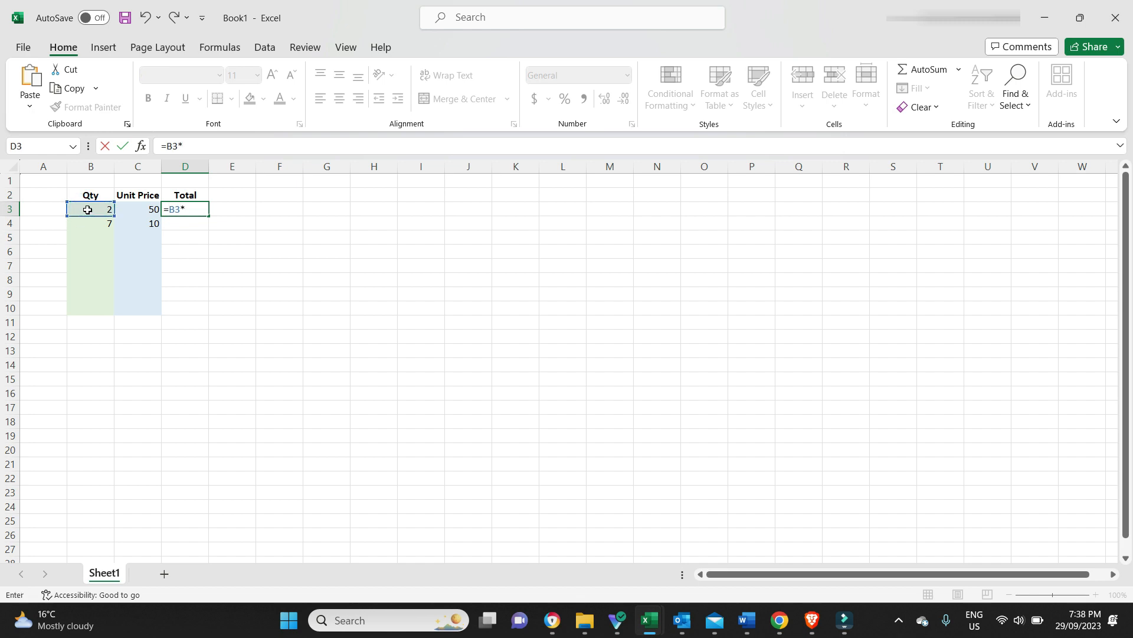
left_click(140, 211)
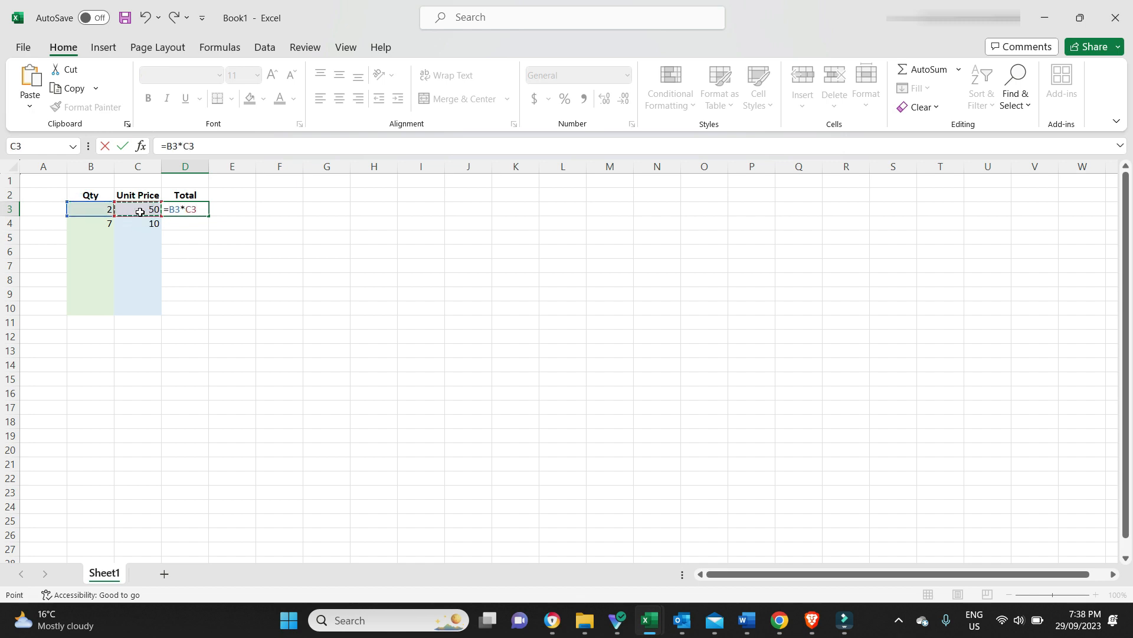
key("Return")
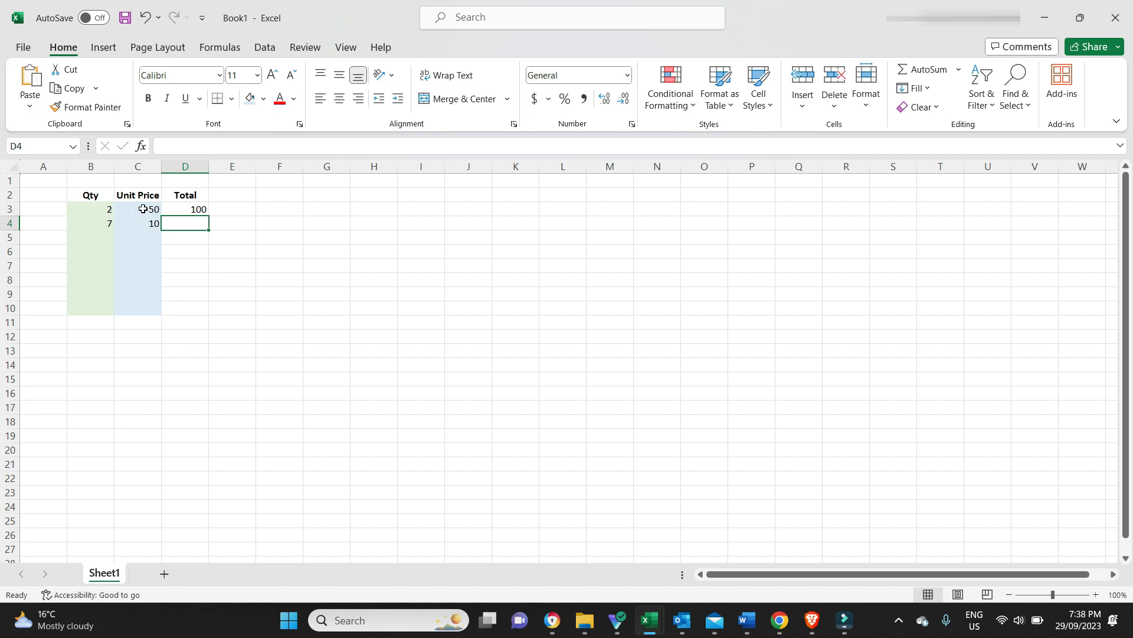
left_click(171, 210)
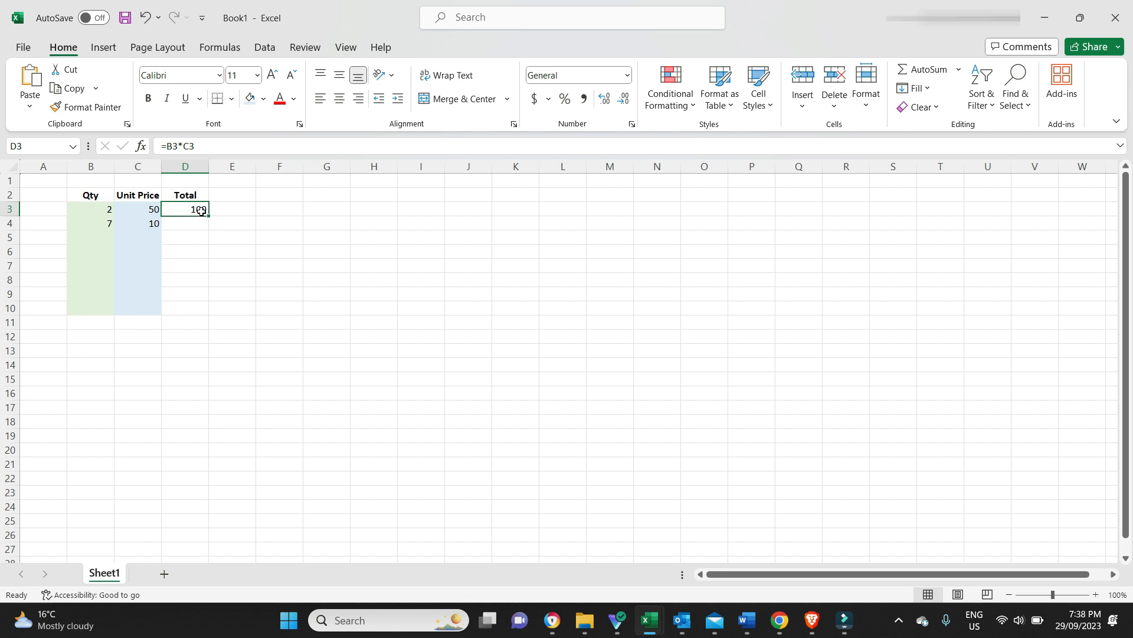
left_click_drag(211, 219, 211, 313)
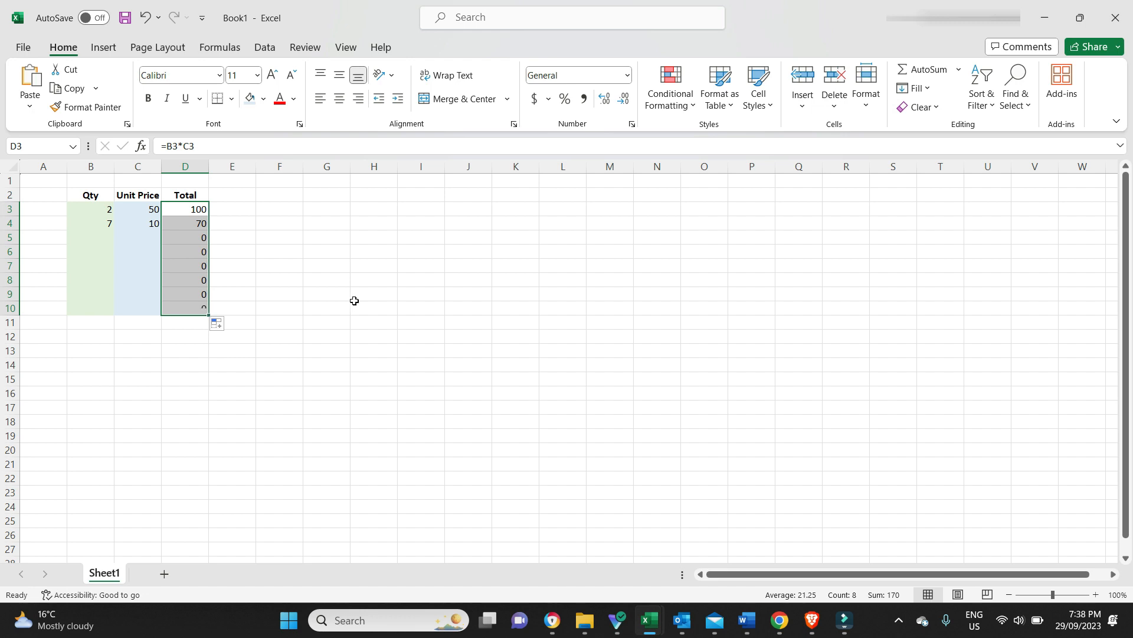
Check the copied formula in D4 against its inputs and review the Qty, Unit Price and Total ranges
left_click(94, 222)
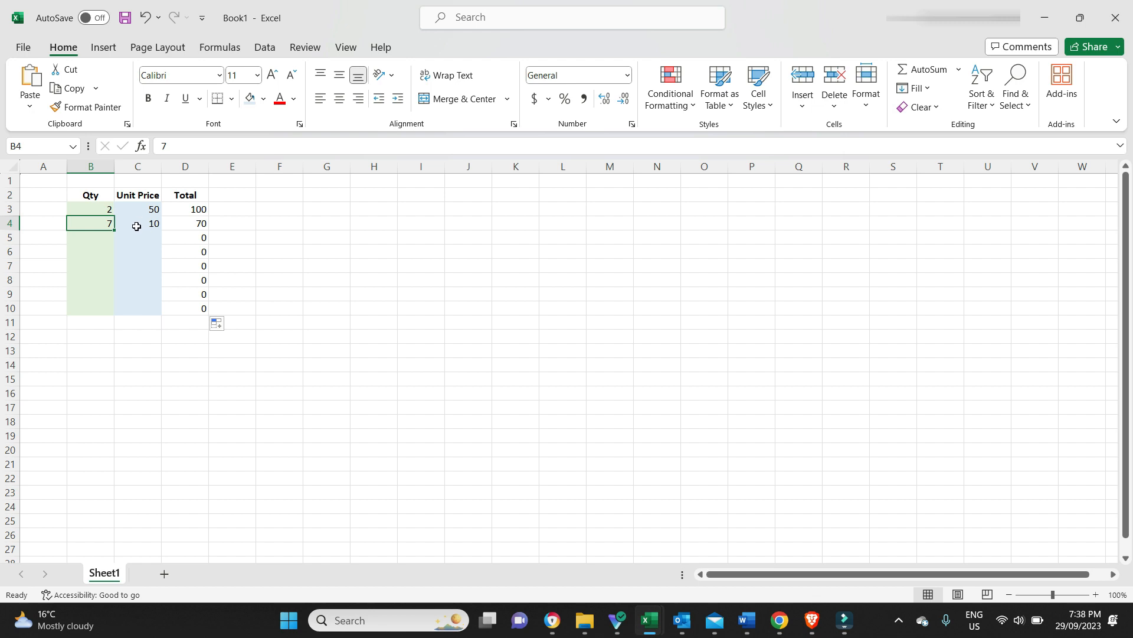
left_click(175, 223)
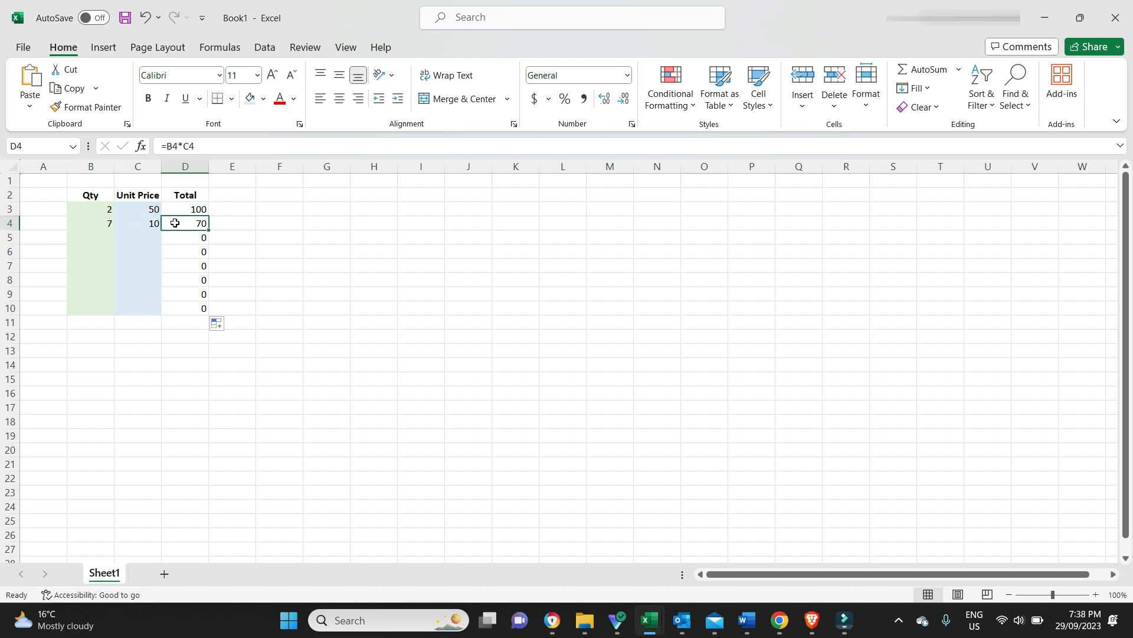
left_click(279, 246)
left_click_drag(89, 209, 91, 303)
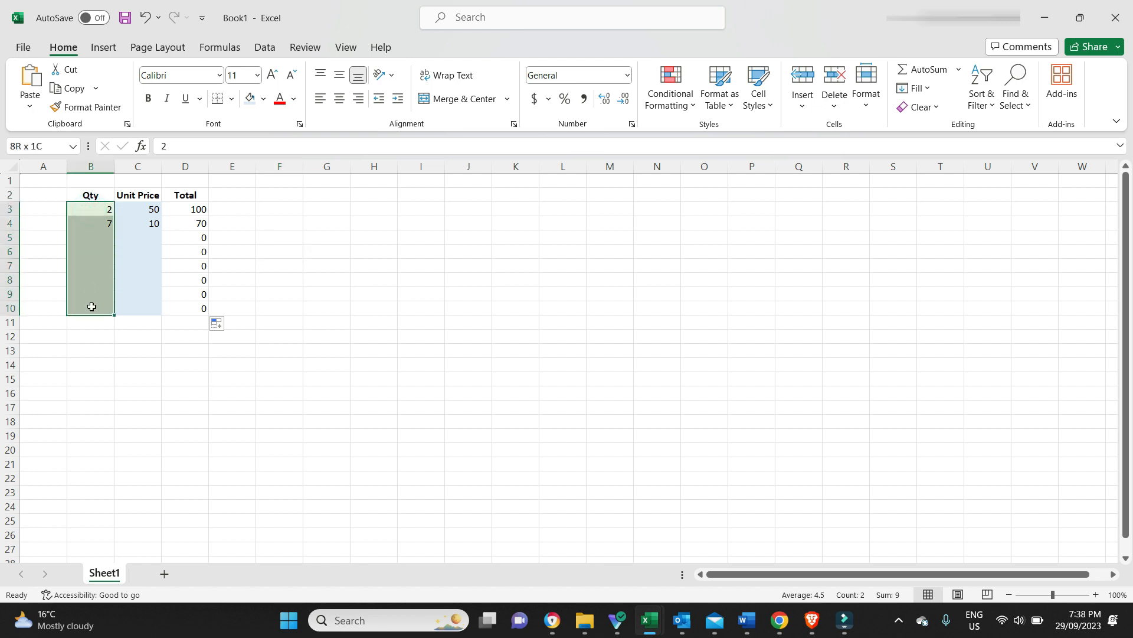
left_click(143, 210)
left_click_drag(143, 210, 144, 305)
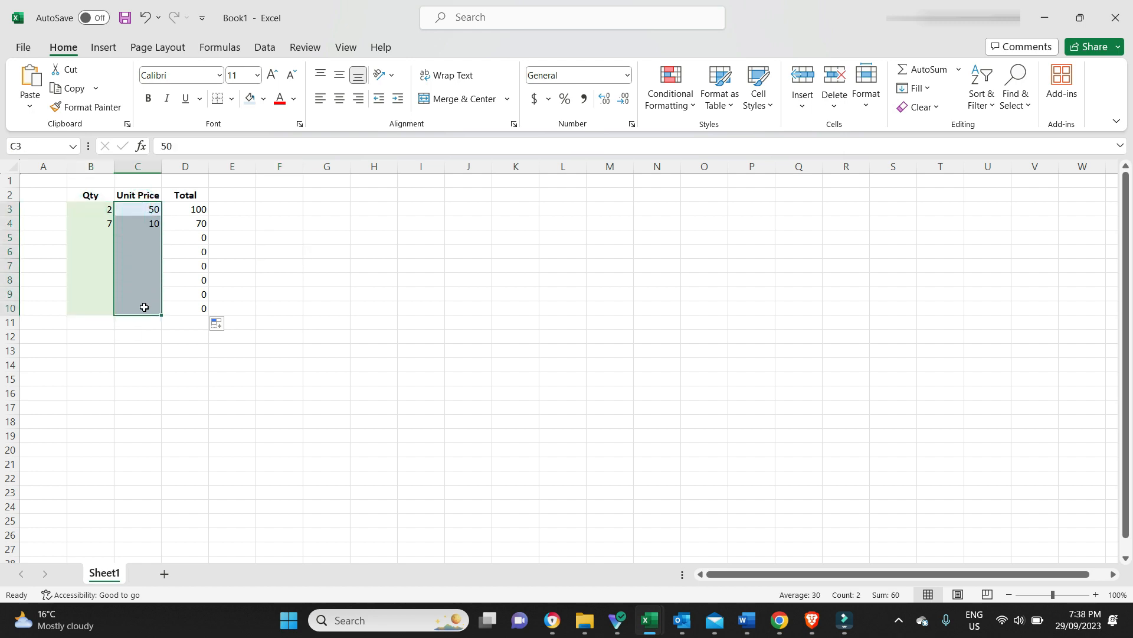
left_click_drag(194, 210, 194, 304)
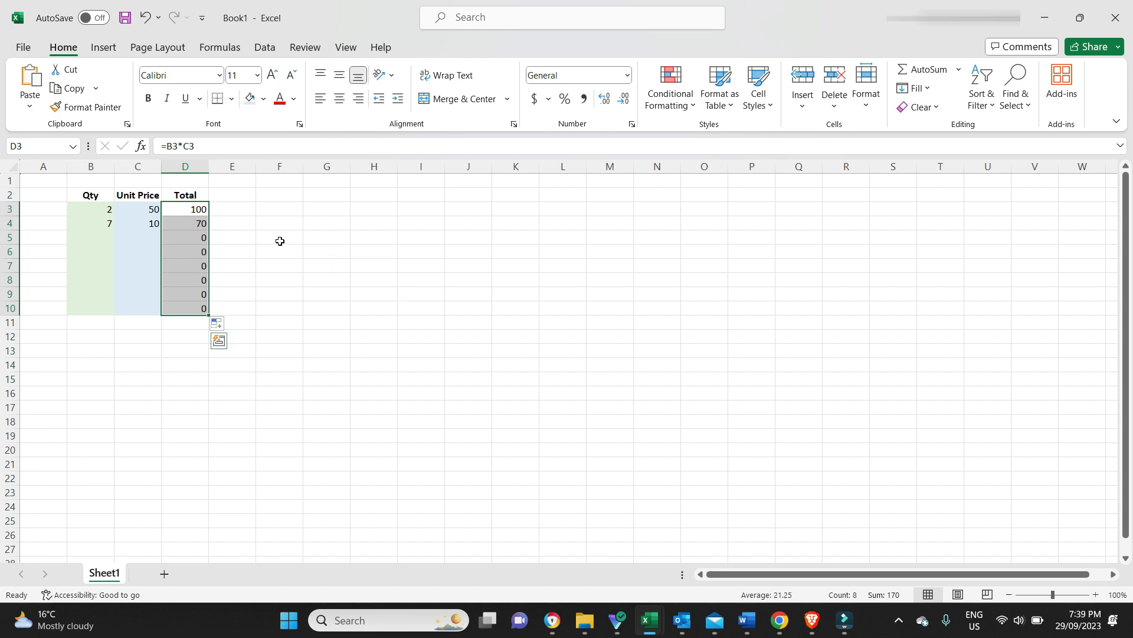
left_click(279, 240)
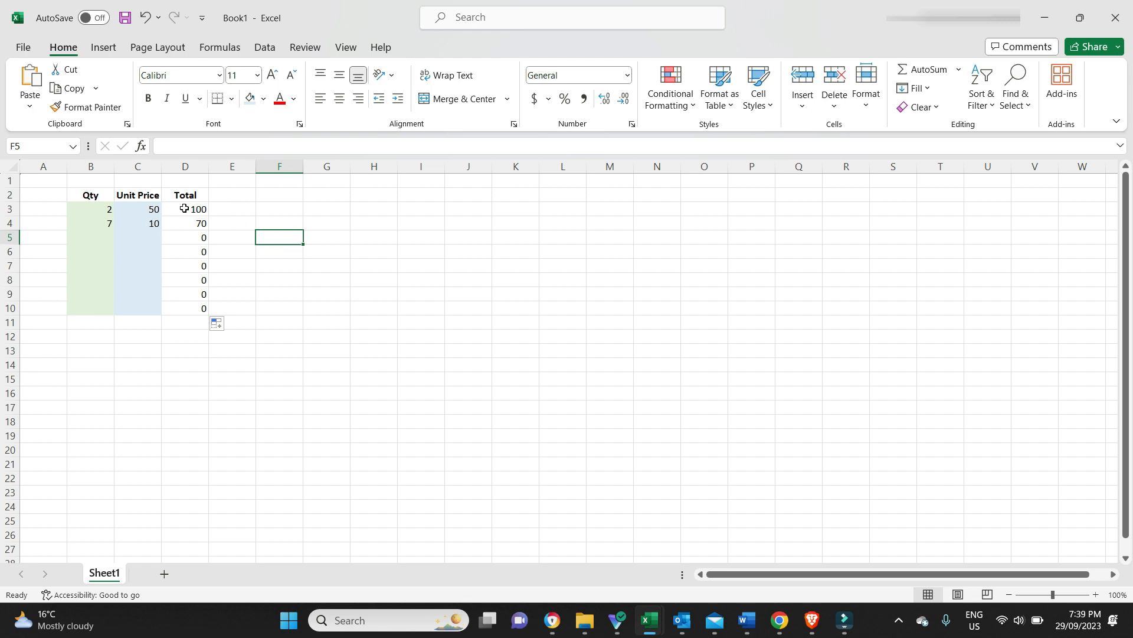
Set the Total cells D3:D10 to Locked in their cell protection format
left_click_drag(184, 209, 190, 307)
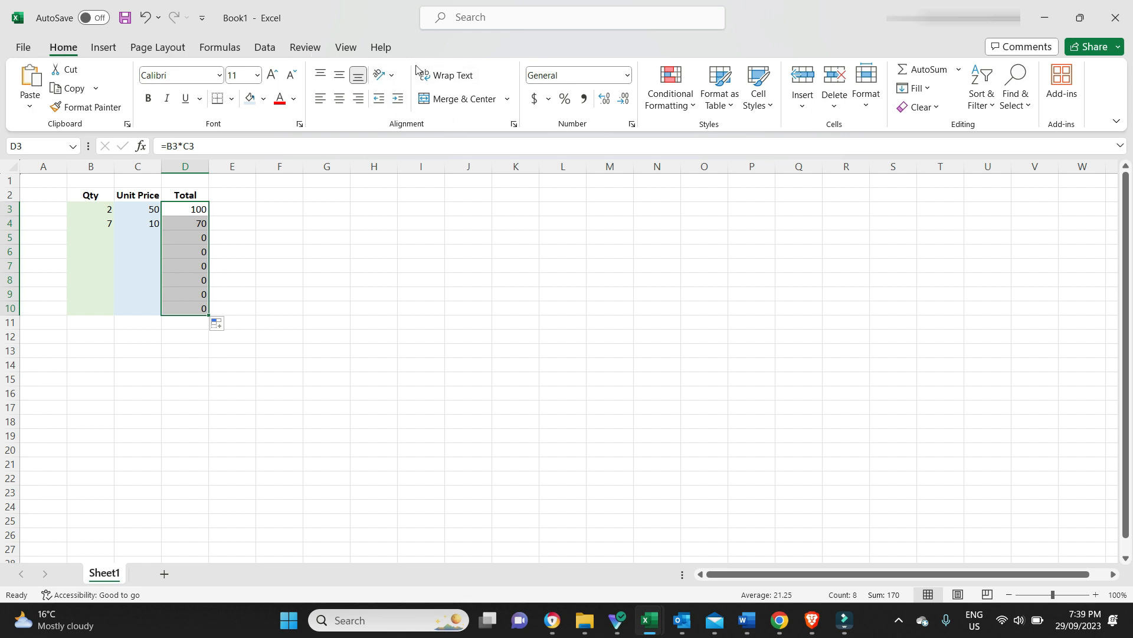
left_click(513, 125)
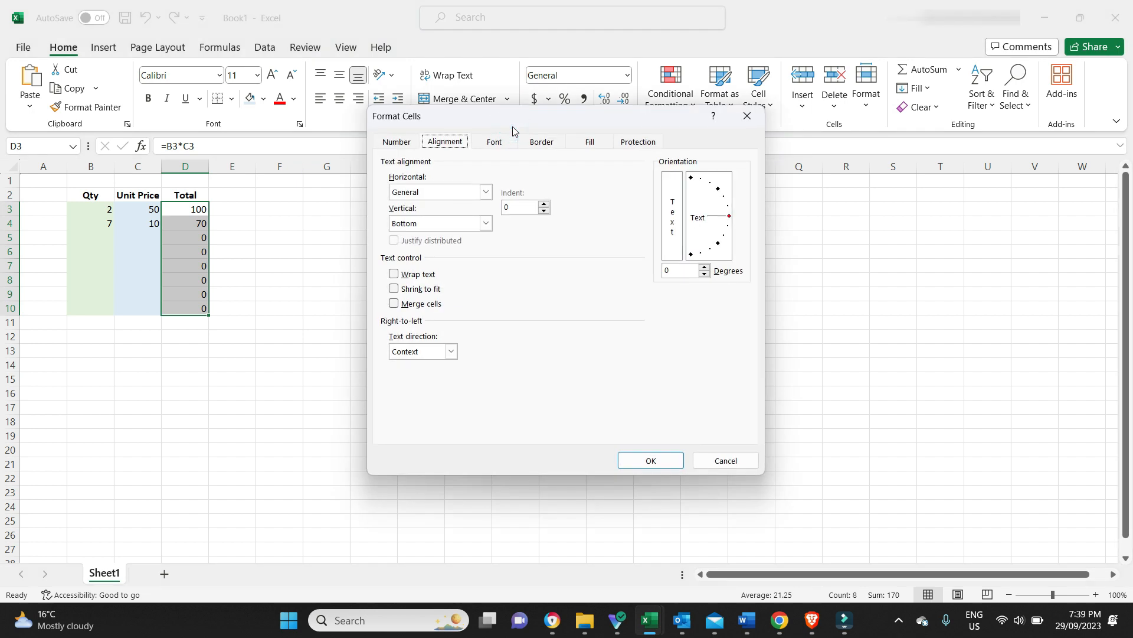
left_click(633, 145)
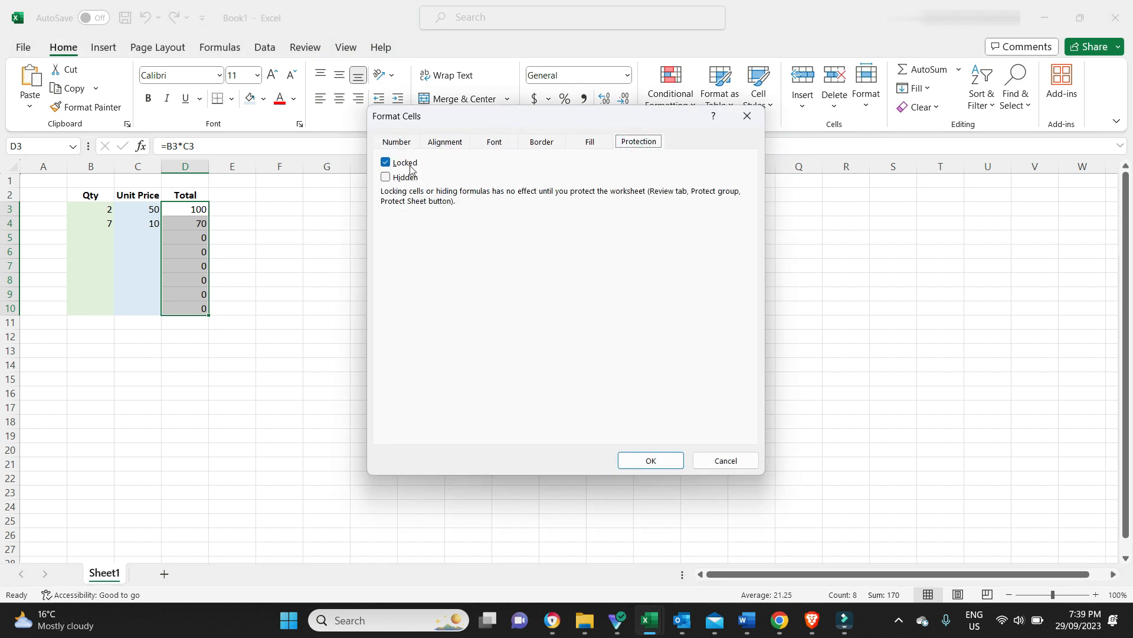
left_click(386, 163)
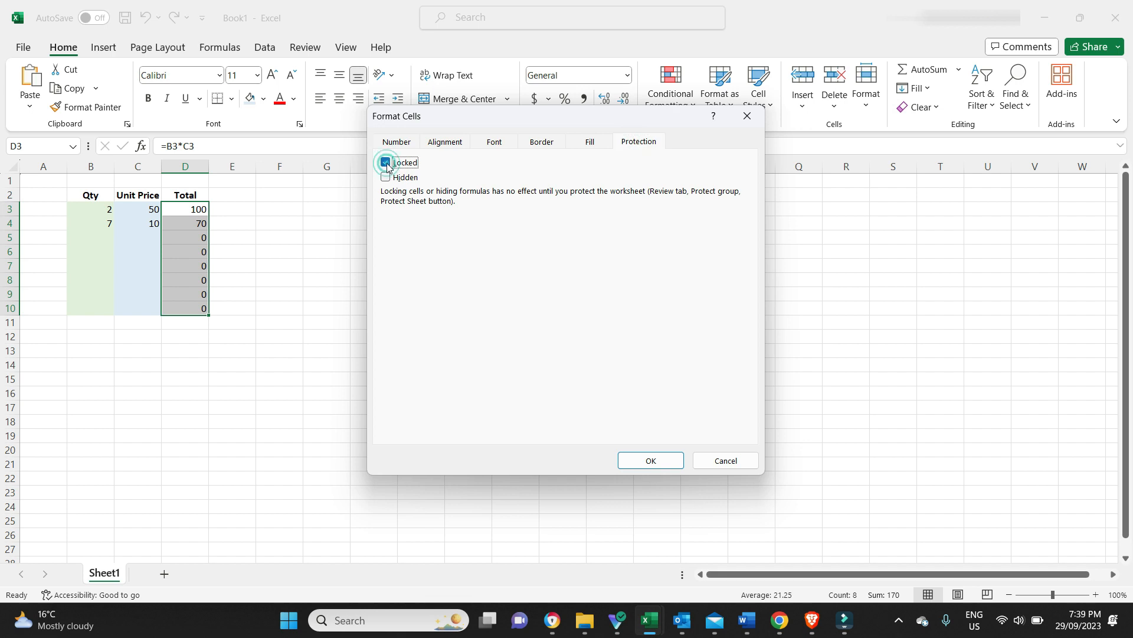
left_click(649, 460)
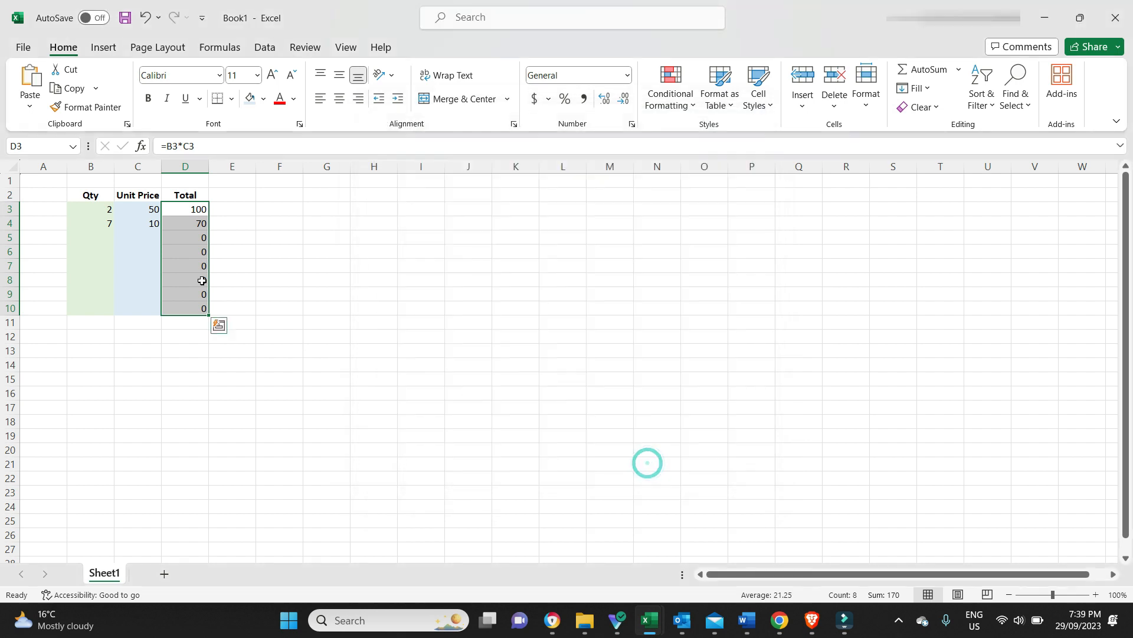
Turn off the Locked protection format for the Qty and Unit Price cells B3:C10
left_click_drag(97, 209, 146, 308)
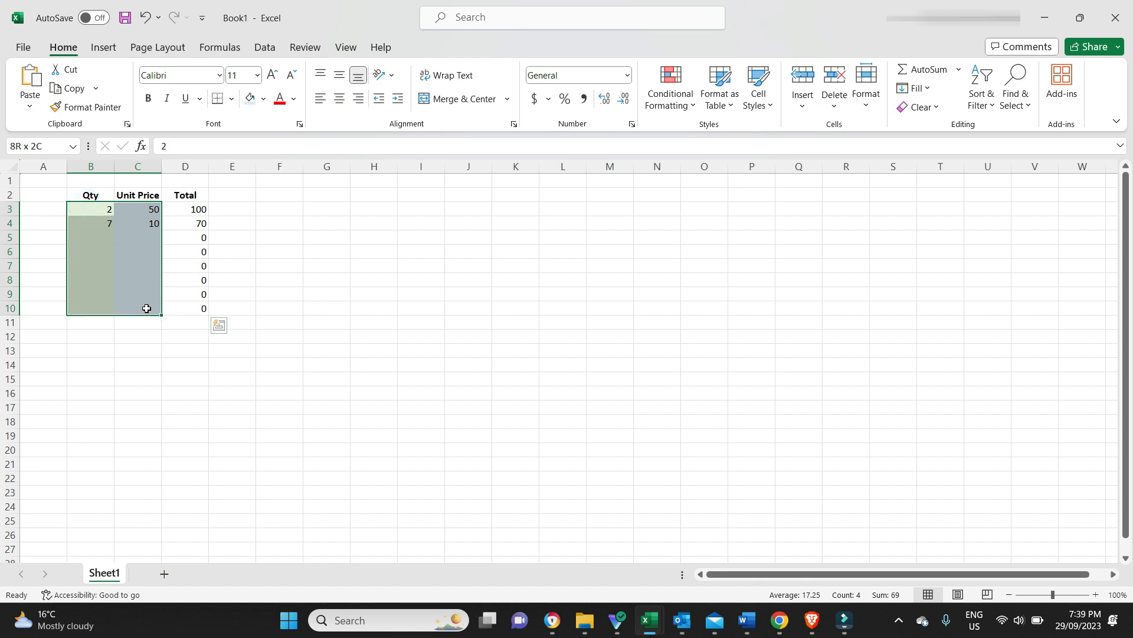
left_click(513, 124)
left_click(626, 143)
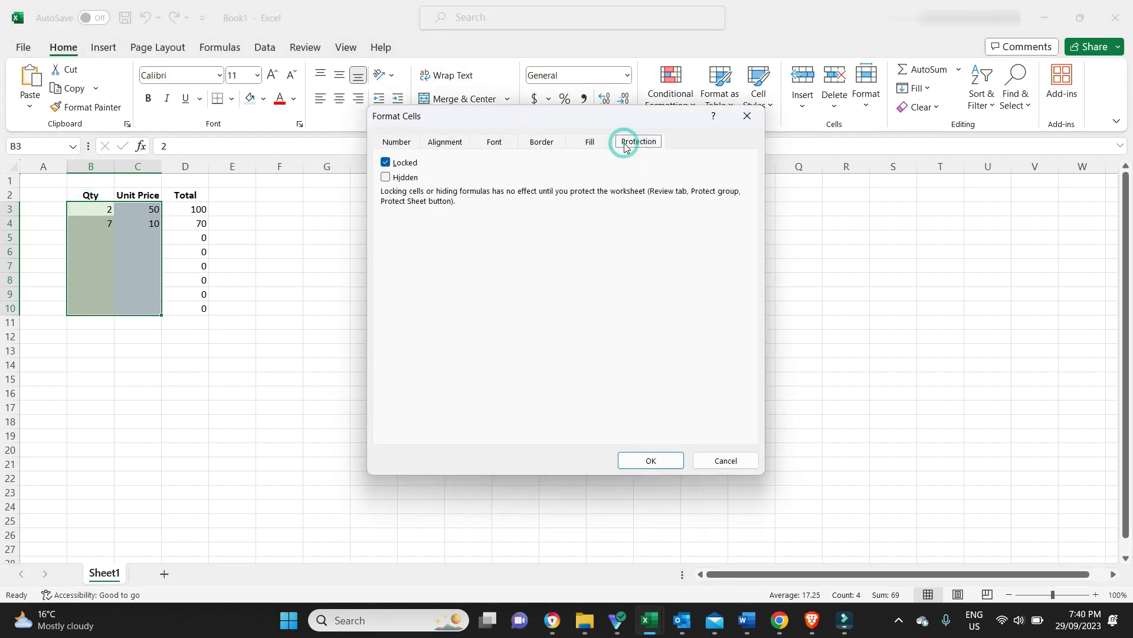
left_click(386, 162)
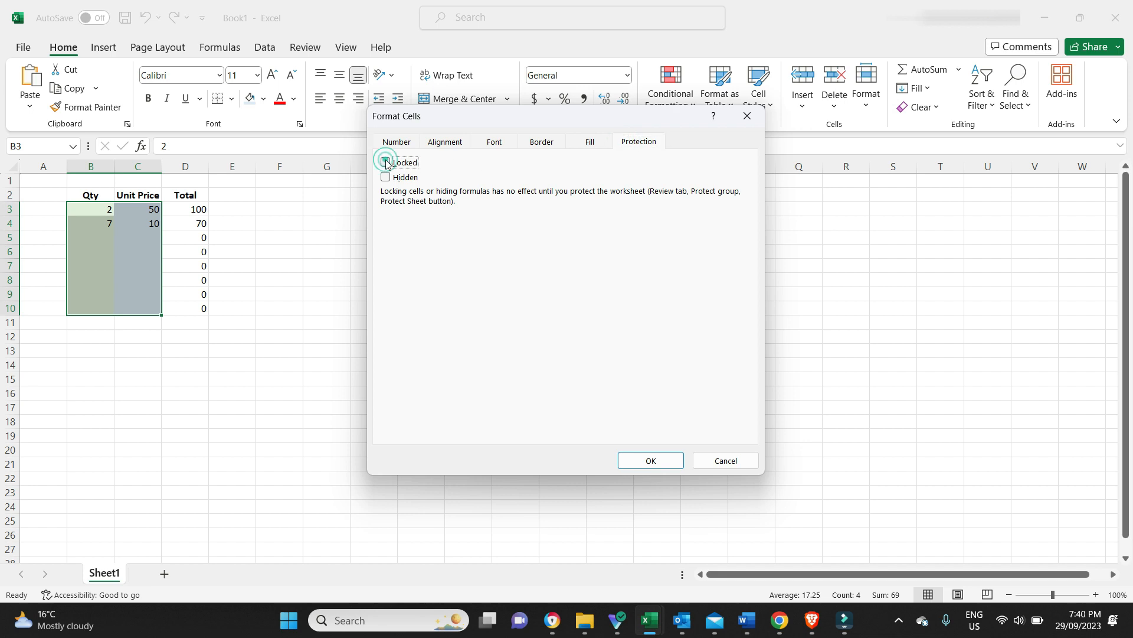
left_click(651, 462)
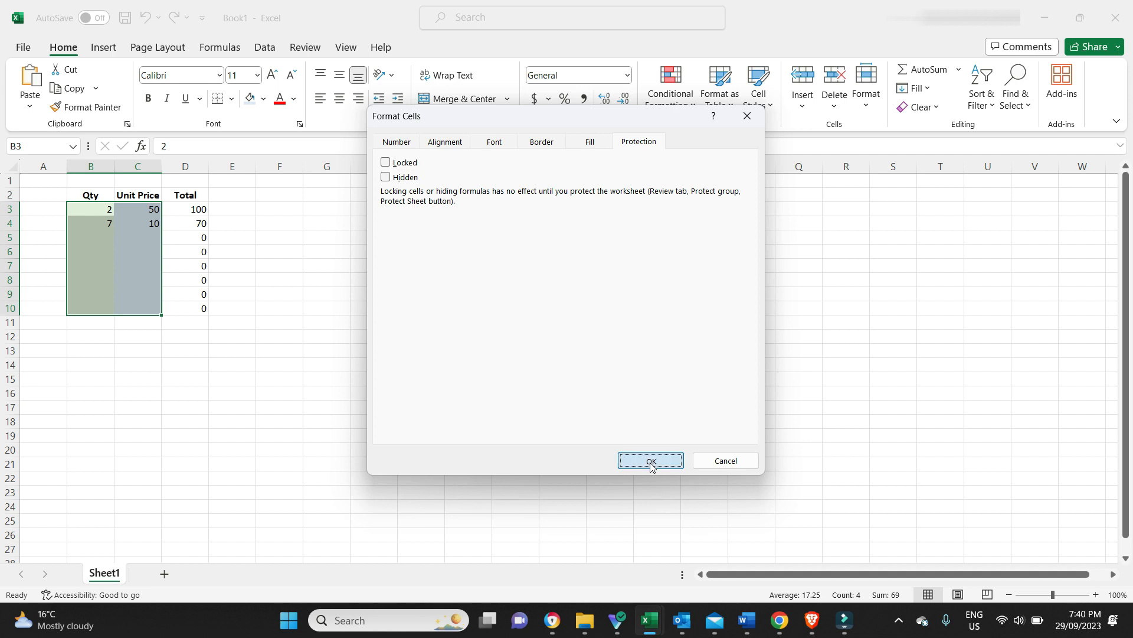
Protect the worksheet without a password, allowing only selection of locked and unlocked cells
left_click_drag(185, 209, 185, 308)
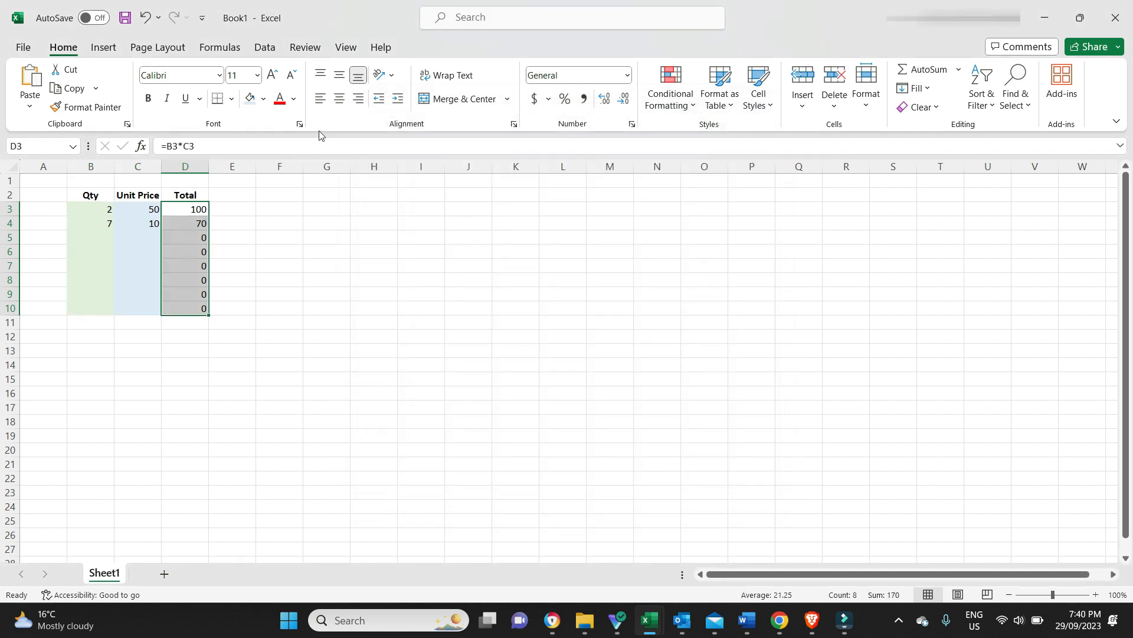
left_click(305, 48)
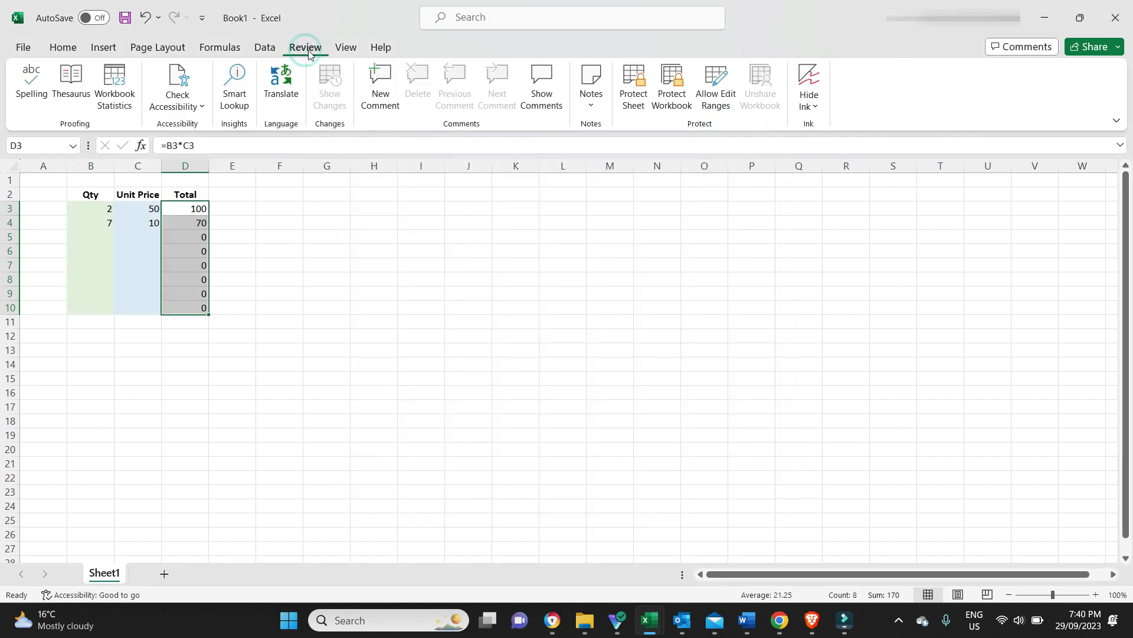
left_click(637, 88)
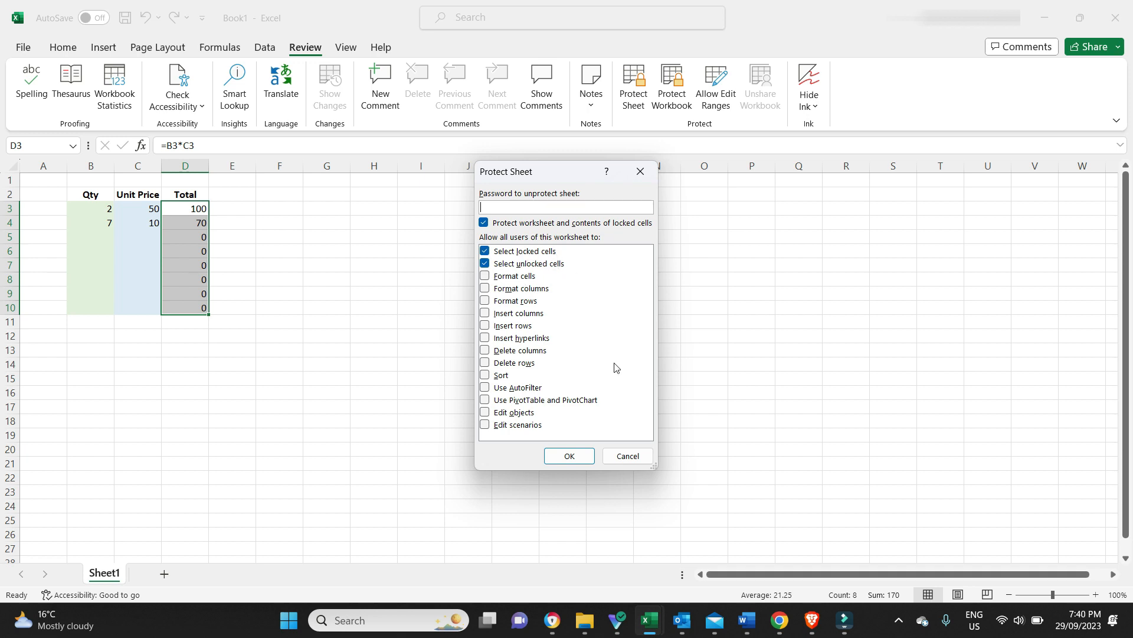
left_click(581, 457)
left_click(418, 416)
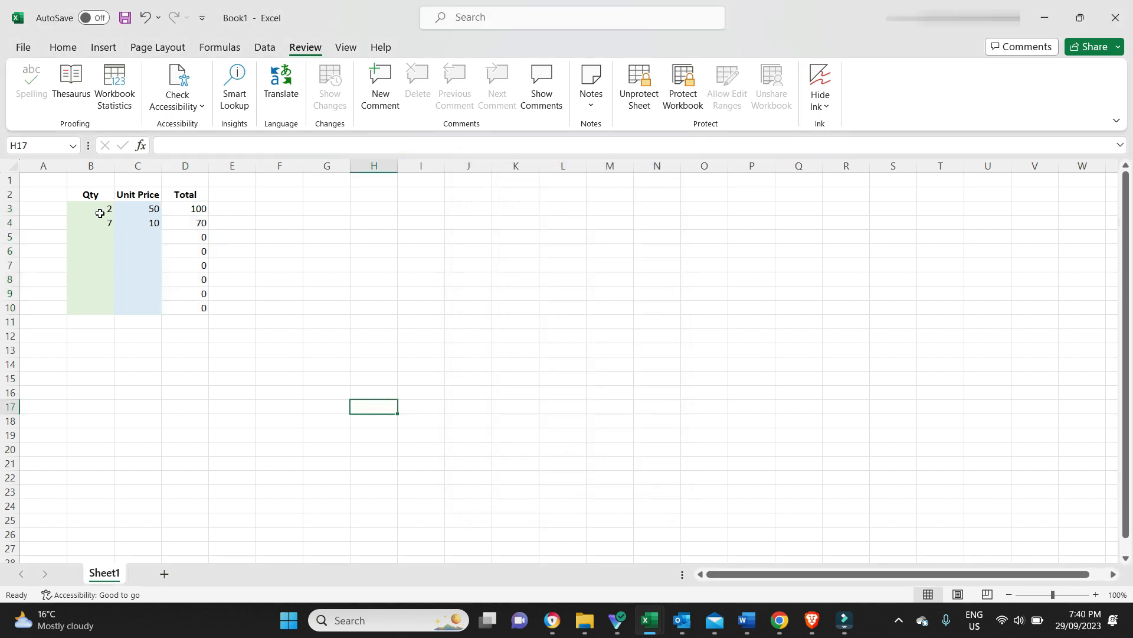
Clear the sample entries in B3:C5 and enter quantities 5 in B3 and 10 in B4
left_click_drag(101, 212, 128, 242)
key("Delete")
left_click(92, 207)
type("5")
key("Return")
type("10")
key("Return")
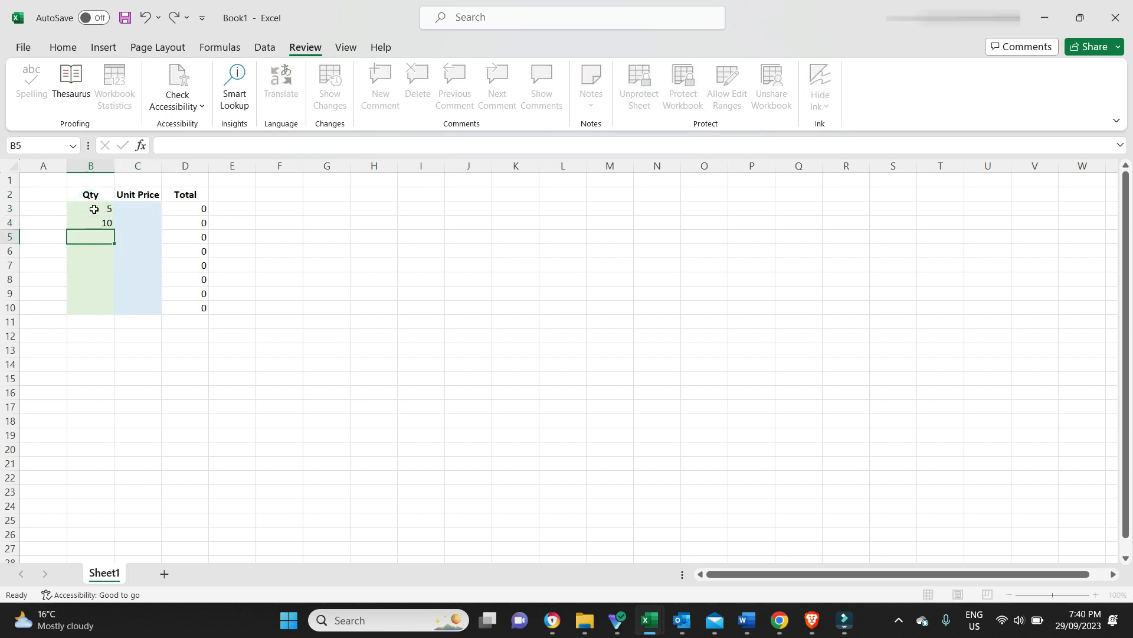
Enter unit prices 50 in C3 and 100 in C4
key("Up")
key("Right")
key("Up")
type("50")
key("Return")
key("F2")
type("100")
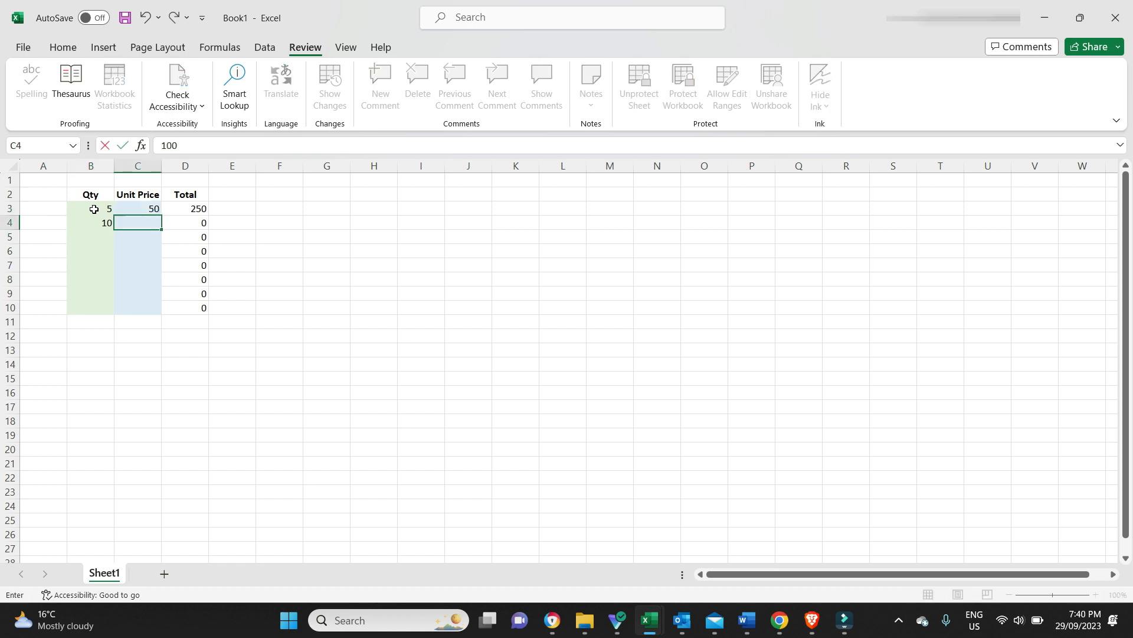
key("Return")
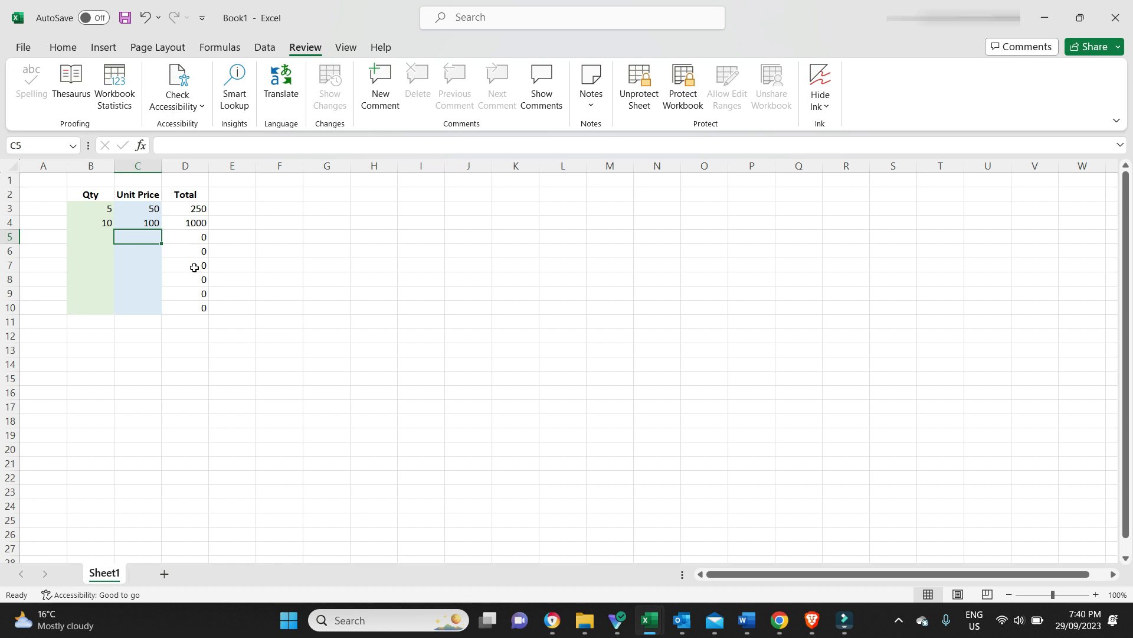
Test the sheet protection by trying to delete the Total formula in D3, and dismiss the alert
left_click(188, 206)
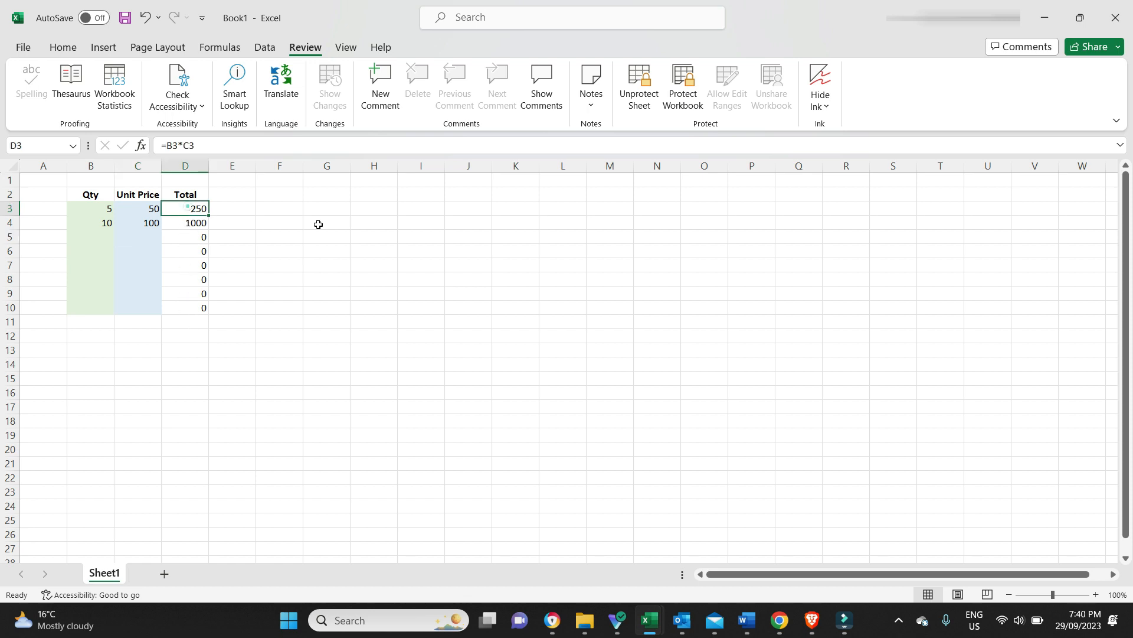
key("Delete")
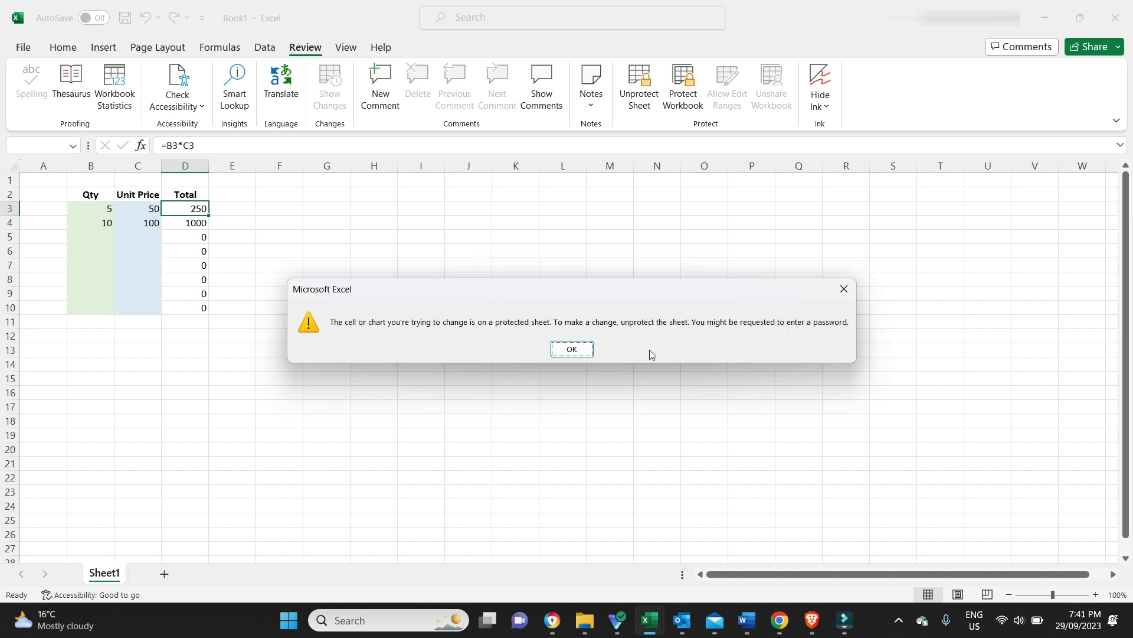
left_click(572, 349)
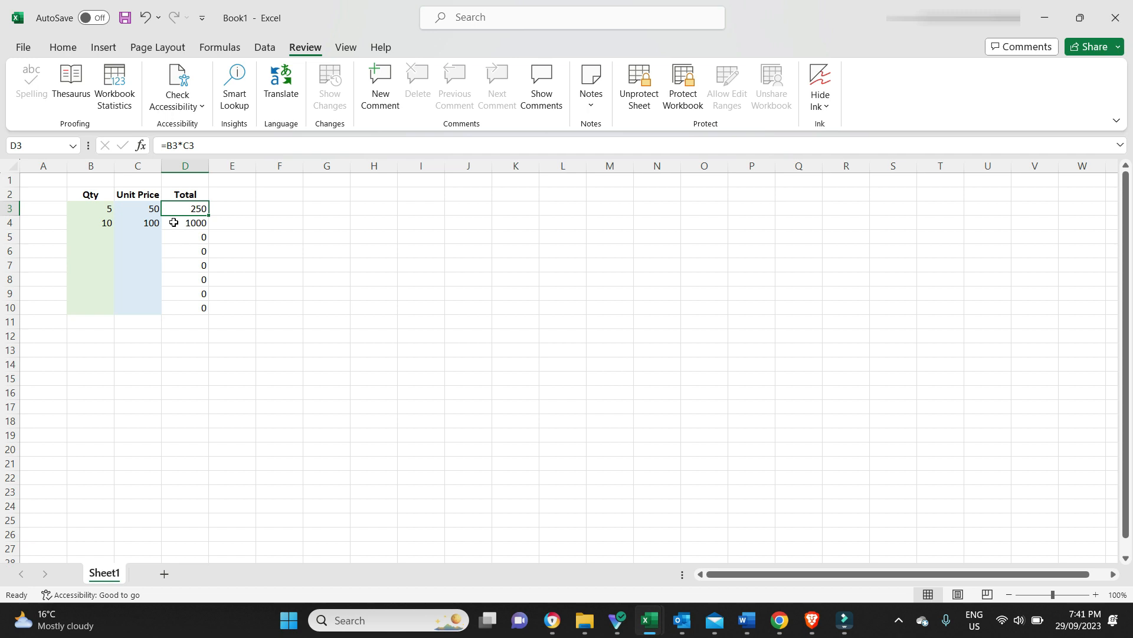
Try to edit and cut the Total formula in D4, dismissing each alert, and select an empty cell outside the table
left_click(173, 223)
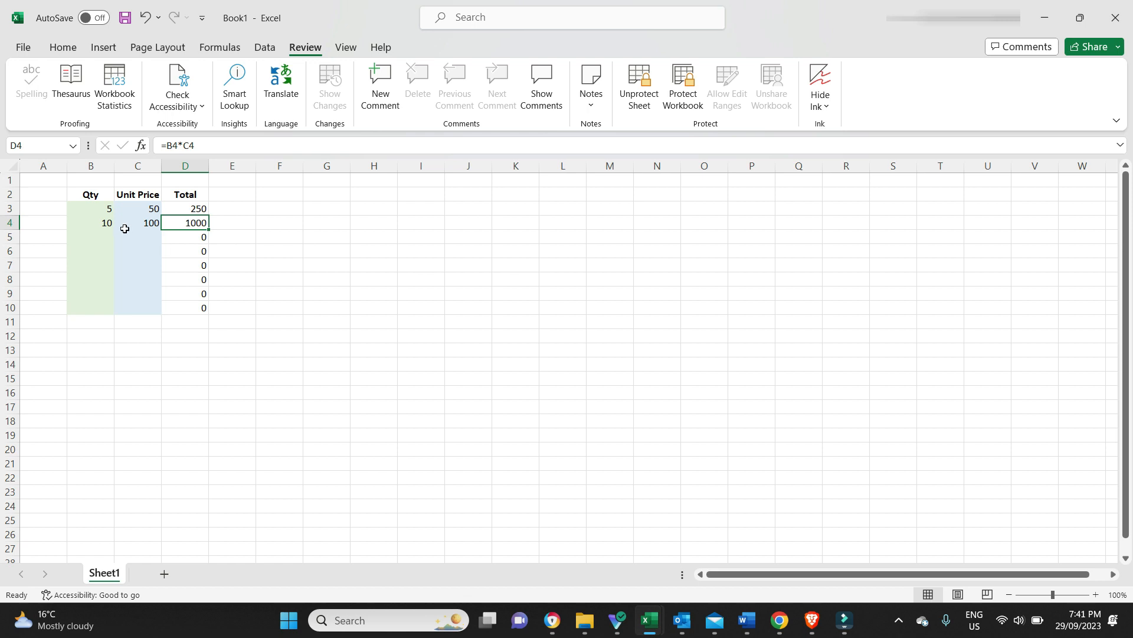
double_click(196, 224)
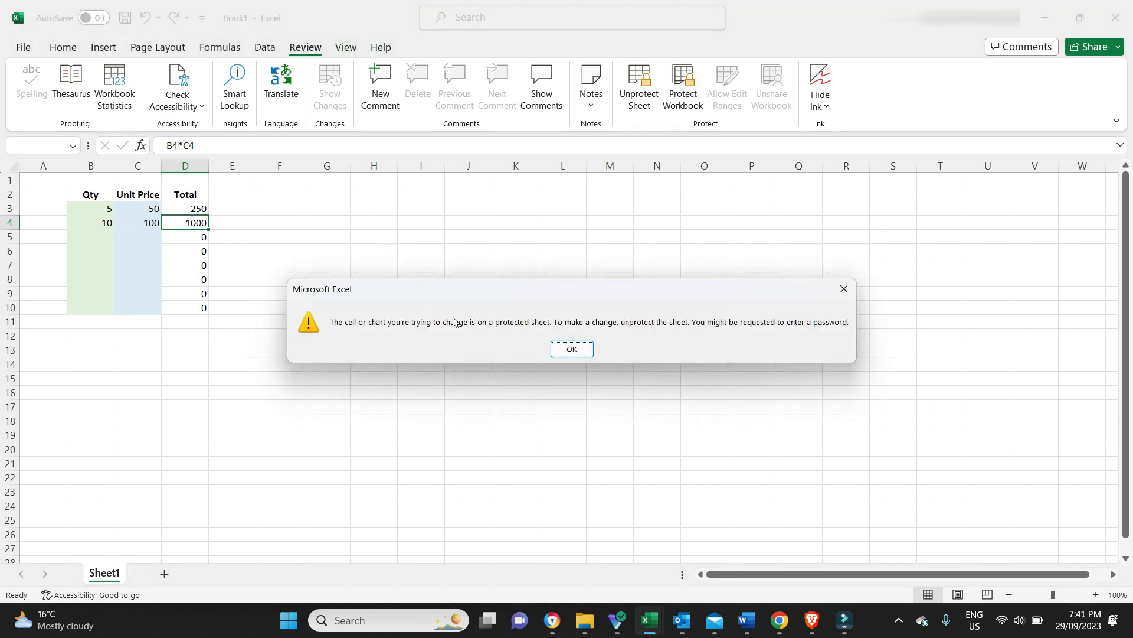
left_click(562, 346)
right_click(195, 225)
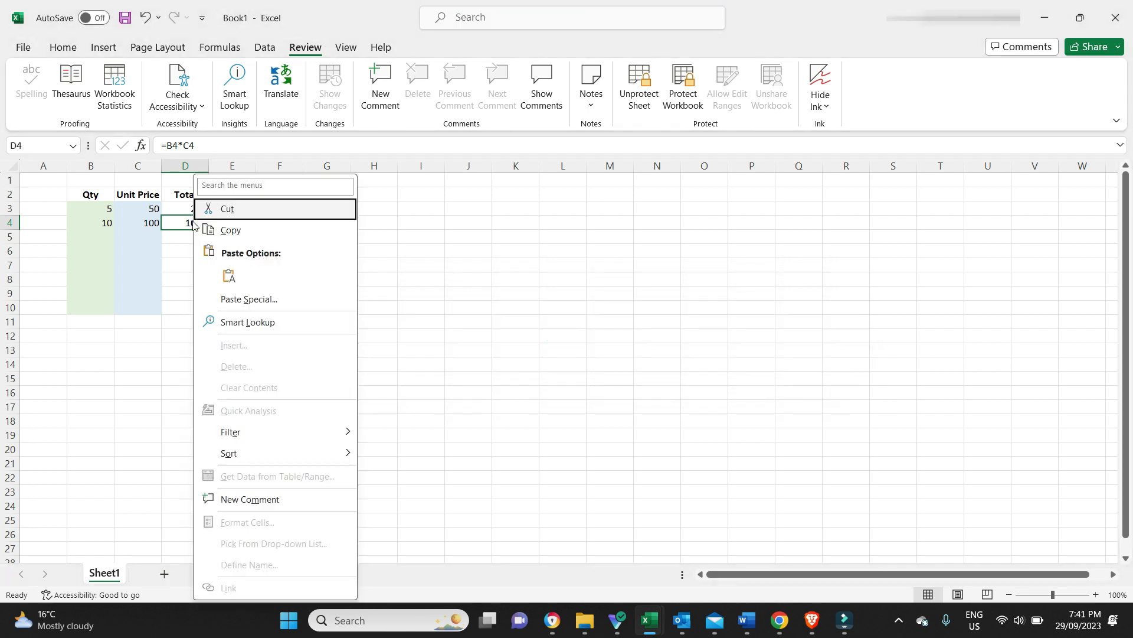
left_click(256, 216)
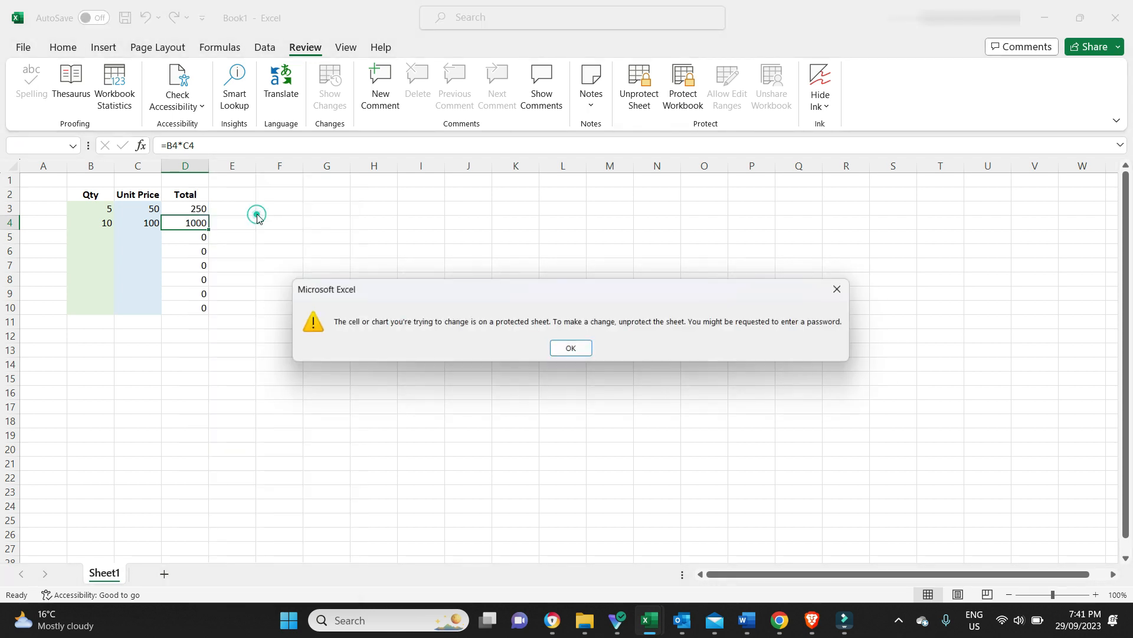
left_click(572, 350)
left_click(329, 329)
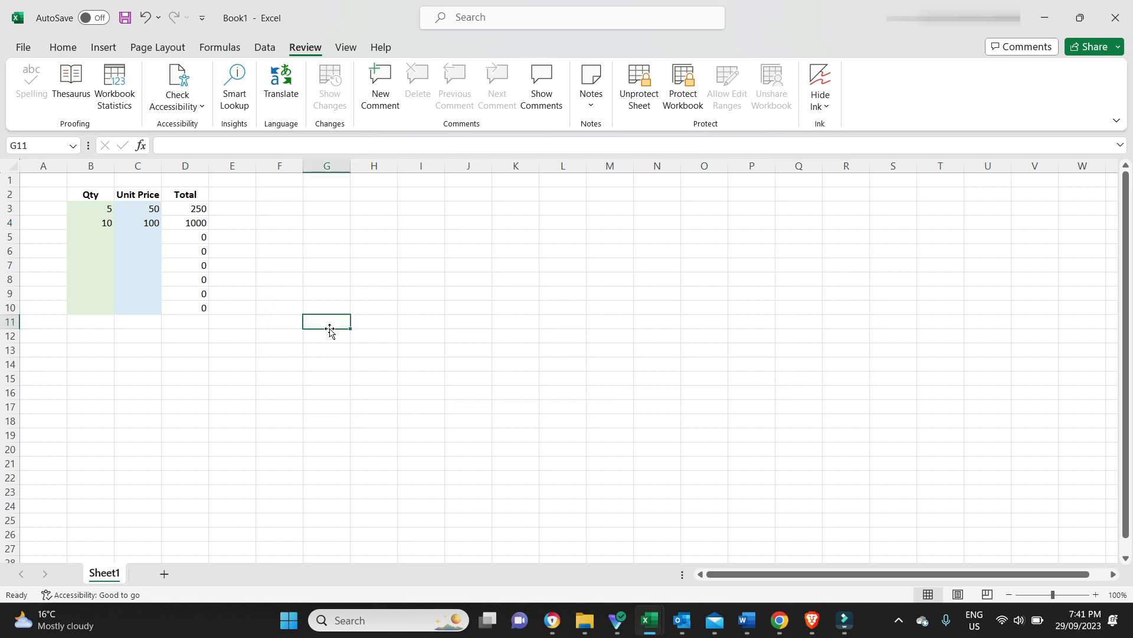